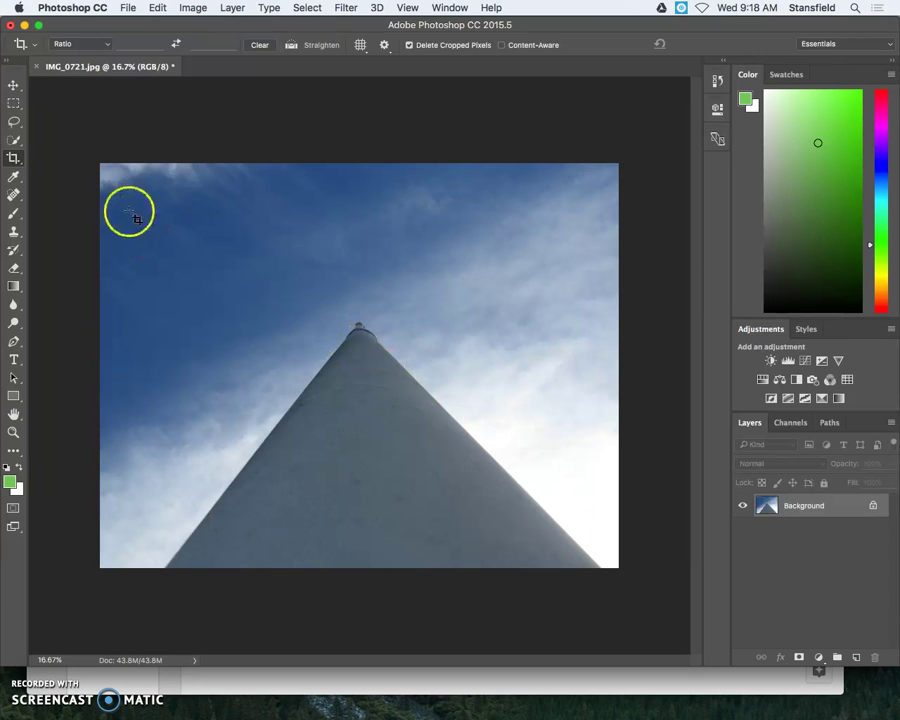
# Step: Straighten the tower by rotating a full-photo crop about -2.6° and committing it
pyautogui.moveTo(104, 161); pyautogui.dragTo(640, 600)
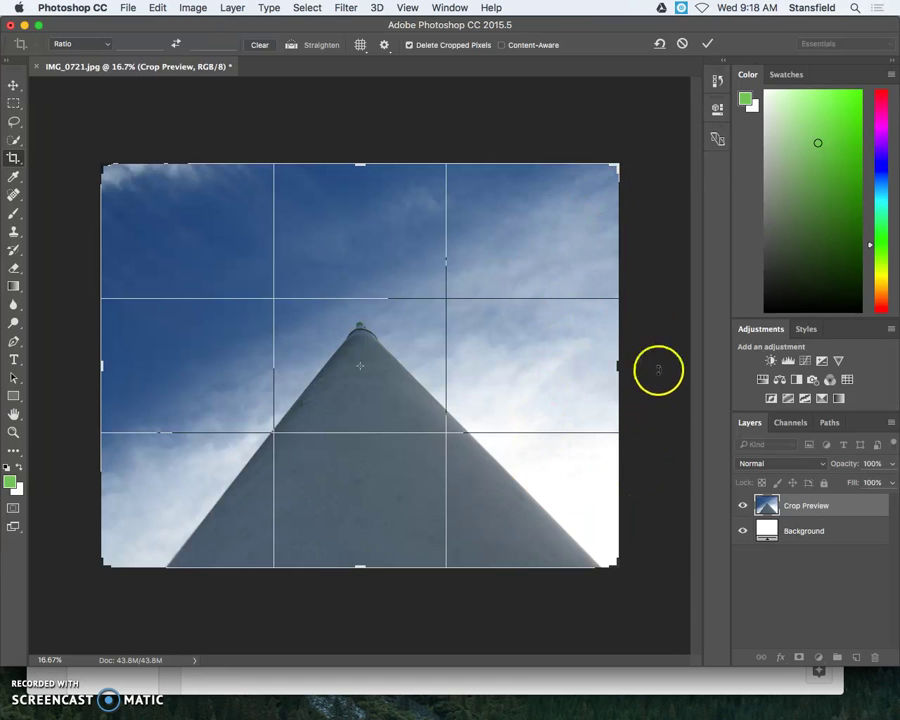
pyautogui.moveTo(661, 275)
pyautogui.mouseDown()
pyautogui.moveTo(653, 259)
pyautogui.moveTo(667, 296)
pyautogui.mouseUp()
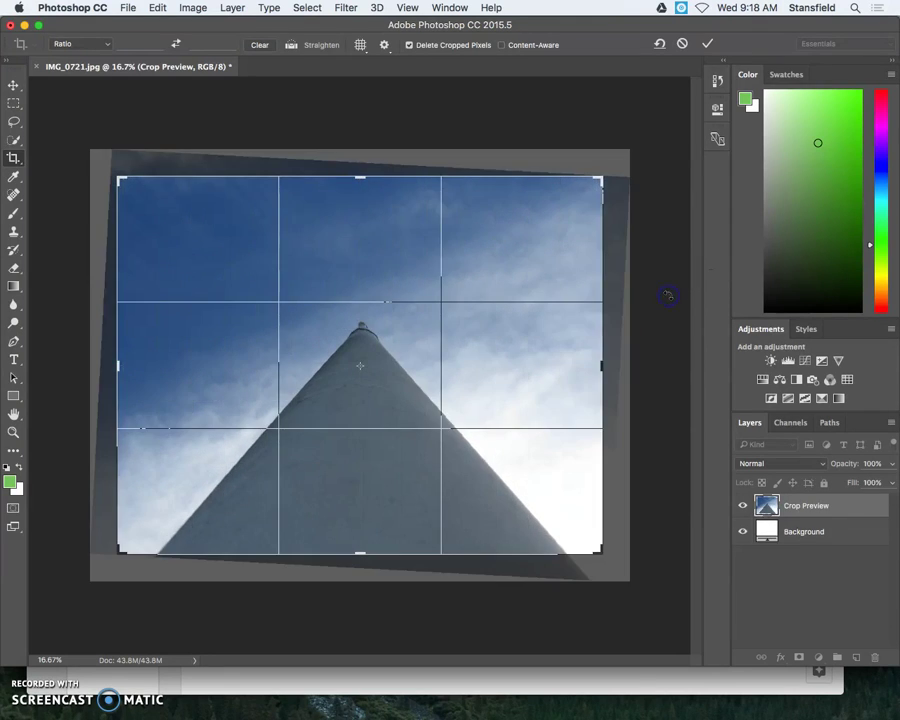
pyautogui.press('Return')
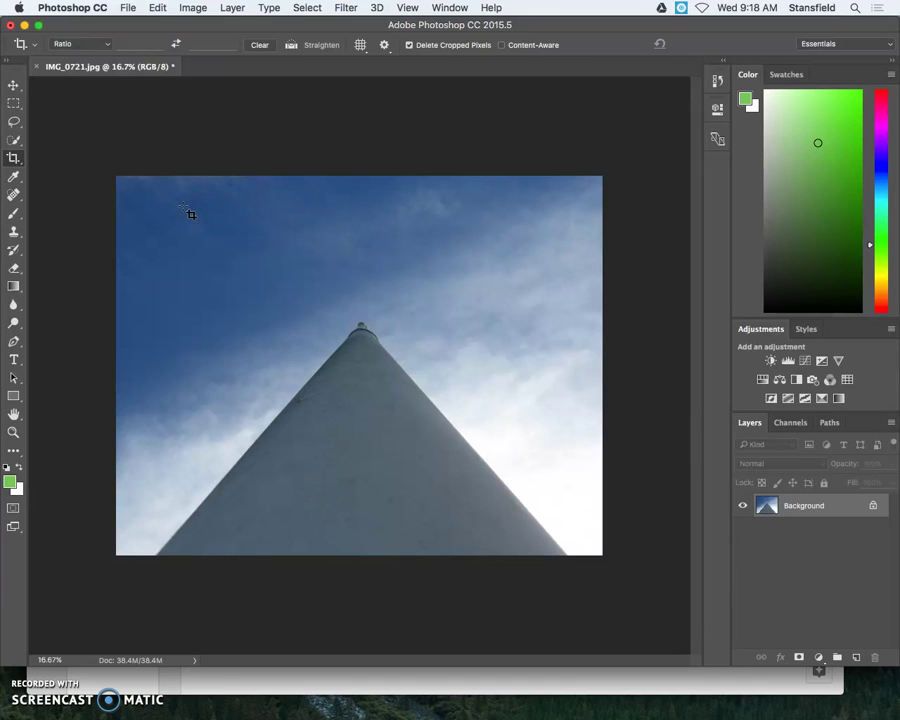
pyautogui.moveTo(257, 233); pyautogui.dragTo(255, 150)
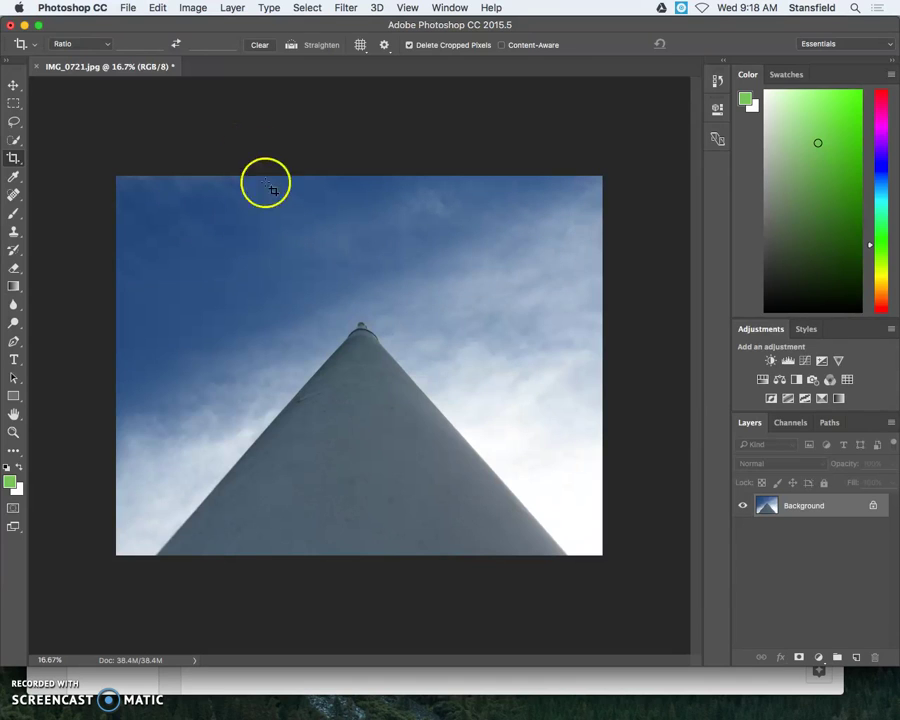
# Step: Turn on classic crop mode, draw a whole-image crop box, then turn classic mode off
pyautogui.click(384, 46)
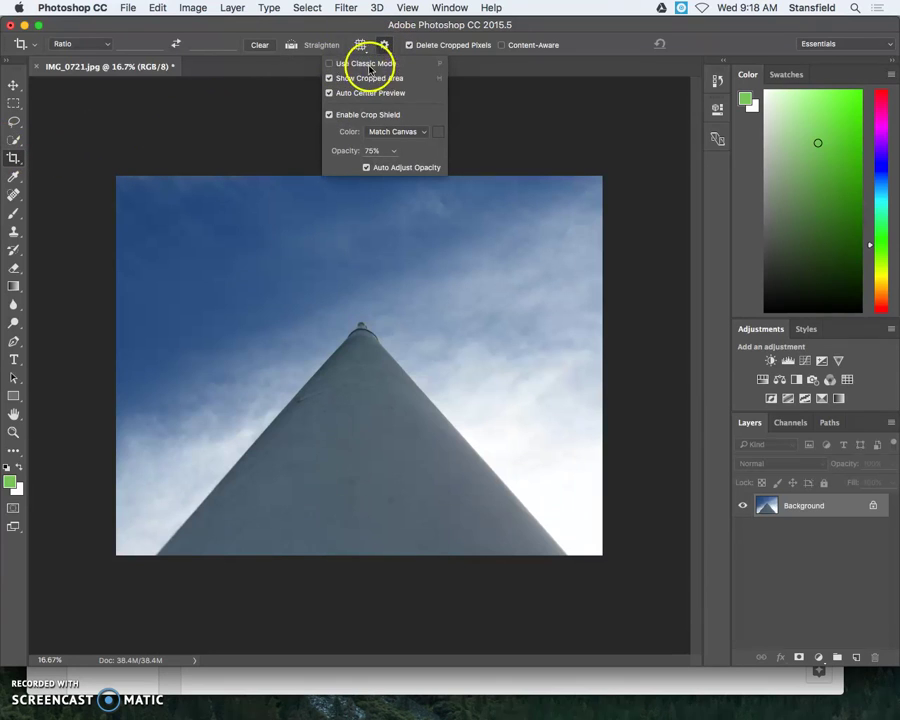
pyautogui.click(329, 64)
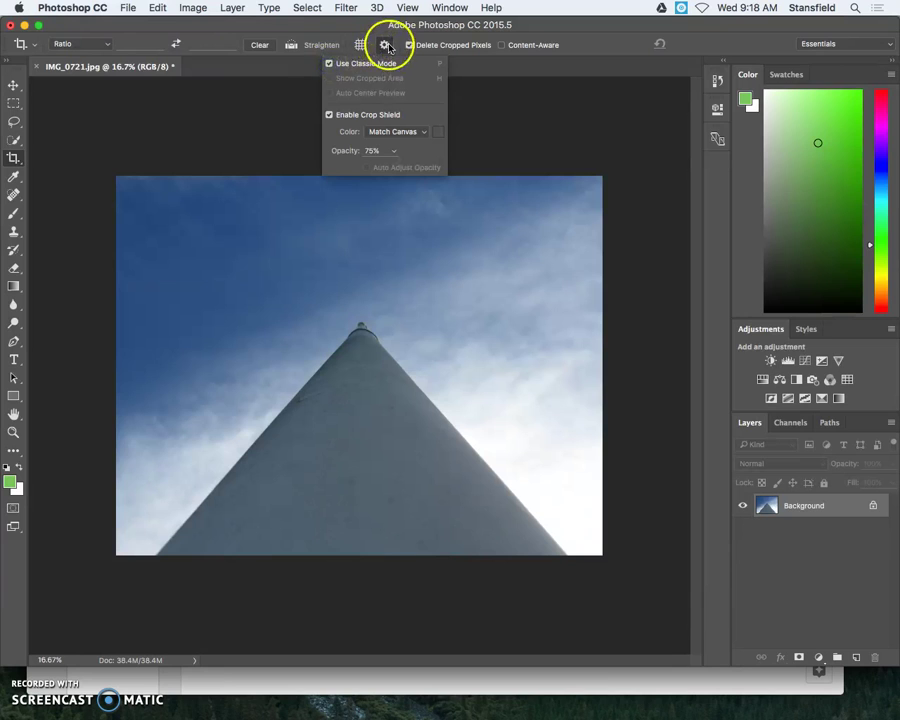
pyautogui.click(384, 45)
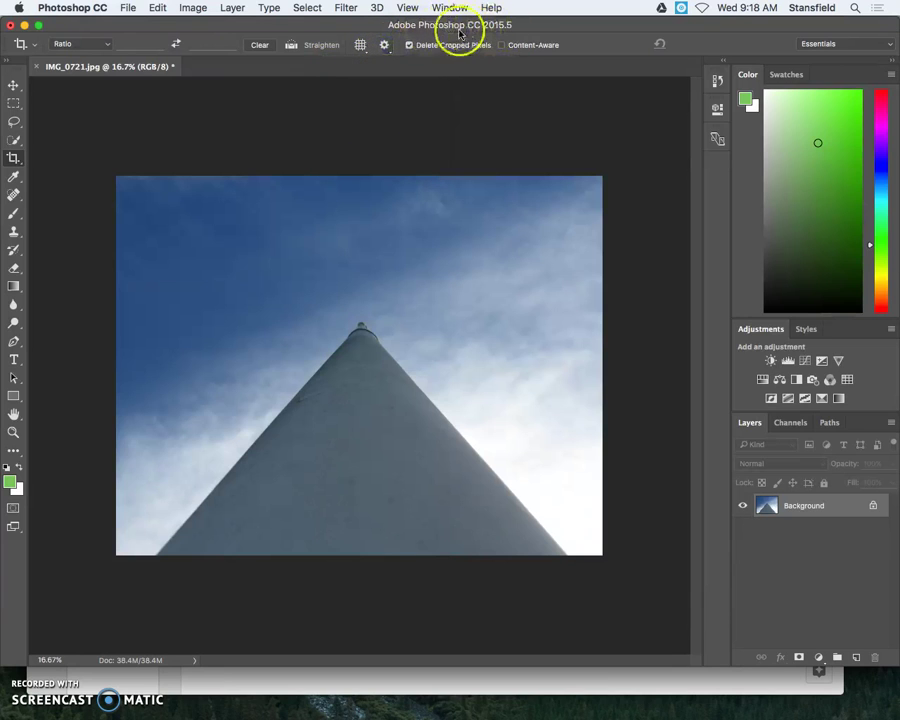
pyautogui.moveTo(117, 177); pyautogui.dragTo(594, 543)
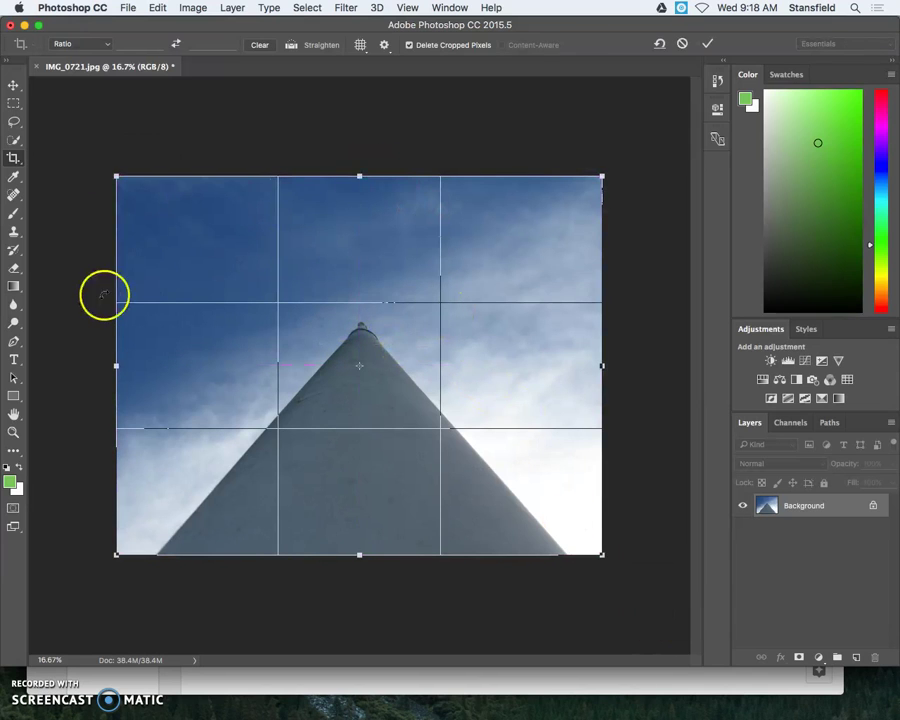
pyautogui.click(385, 45)
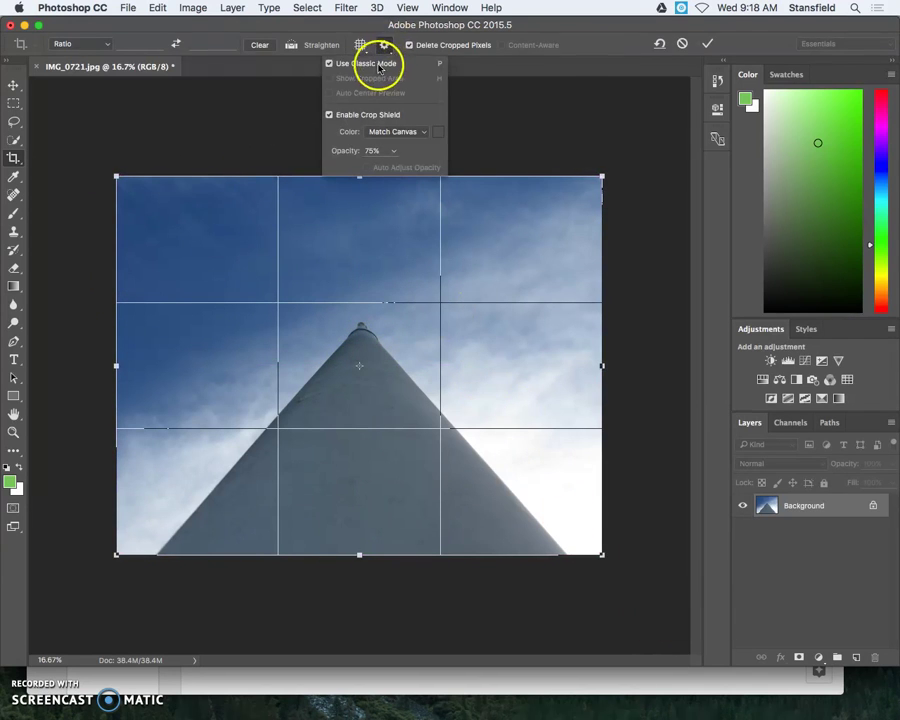
pyautogui.click(377, 66)
pyautogui.click(385, 45)
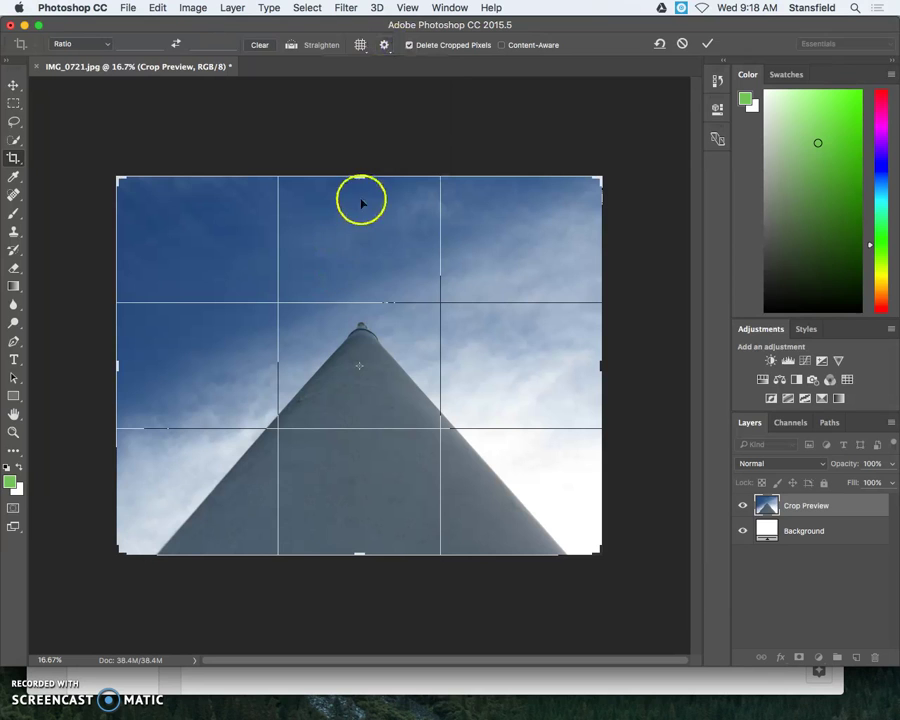
# Step: Reposition the crop while toggling classic mode on and off, then bring up the overlay choices
pyautogui.moveTo(483, 346); pyautogui.dragTo(536, 344)
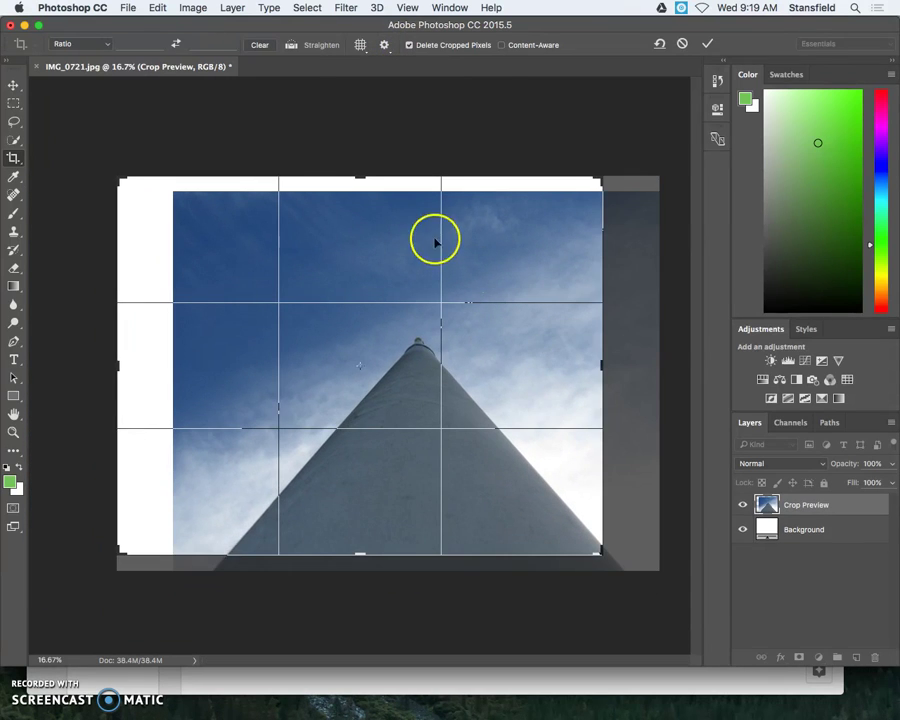
pyautogui.click(384, 45)
pyautogui.click(383, 63)
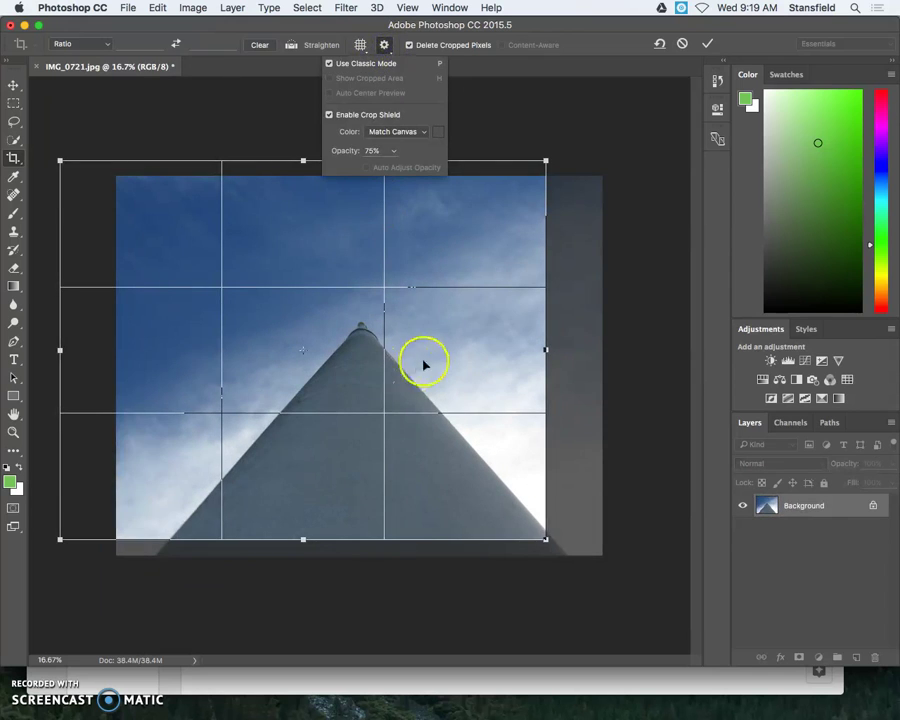
pyautogui.moveTo(425, 354); pyautogui.dragTo(468, 323)
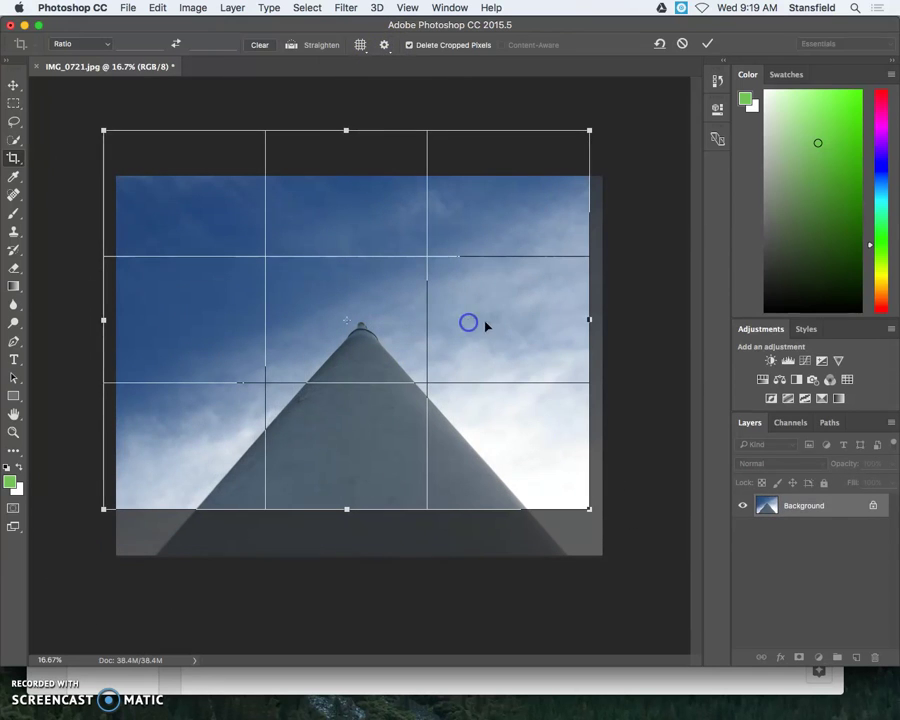
pyautogui.click(385, 46)
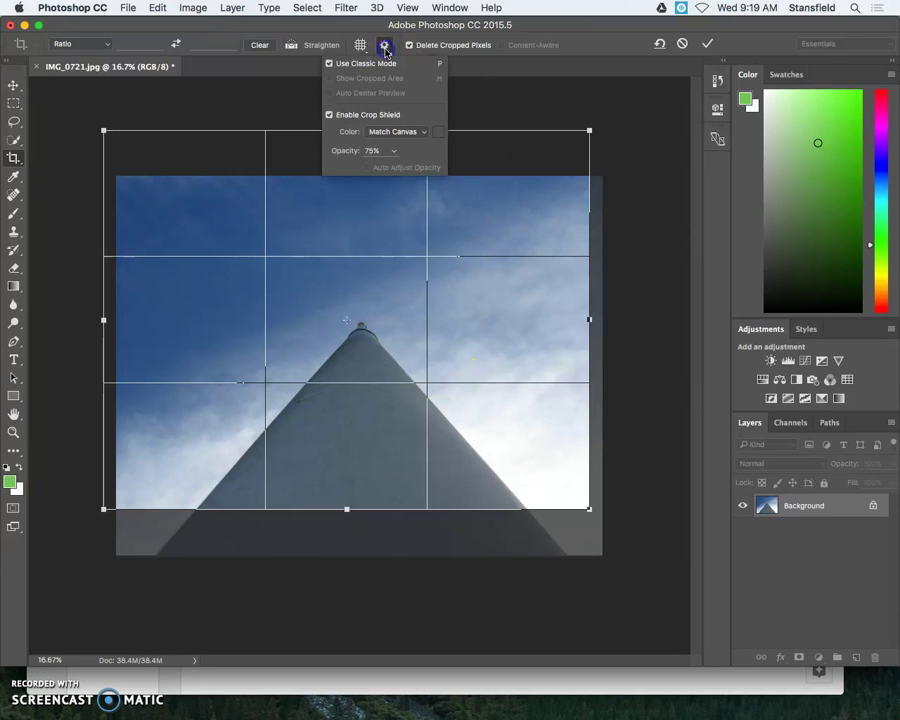
pyautogui.click(357, 64)
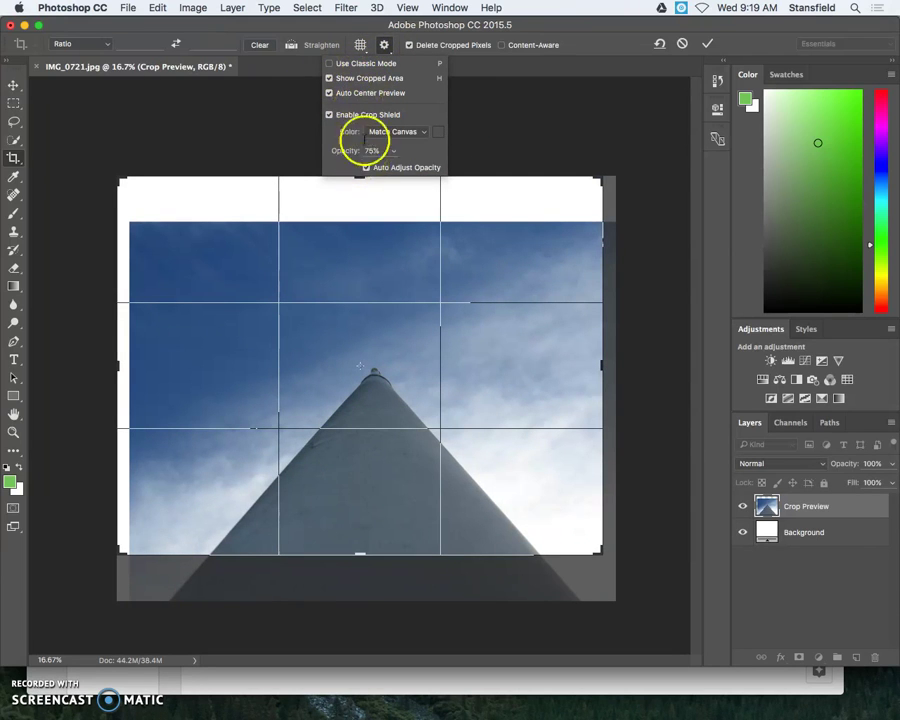
pyautogui.click(384, 46)
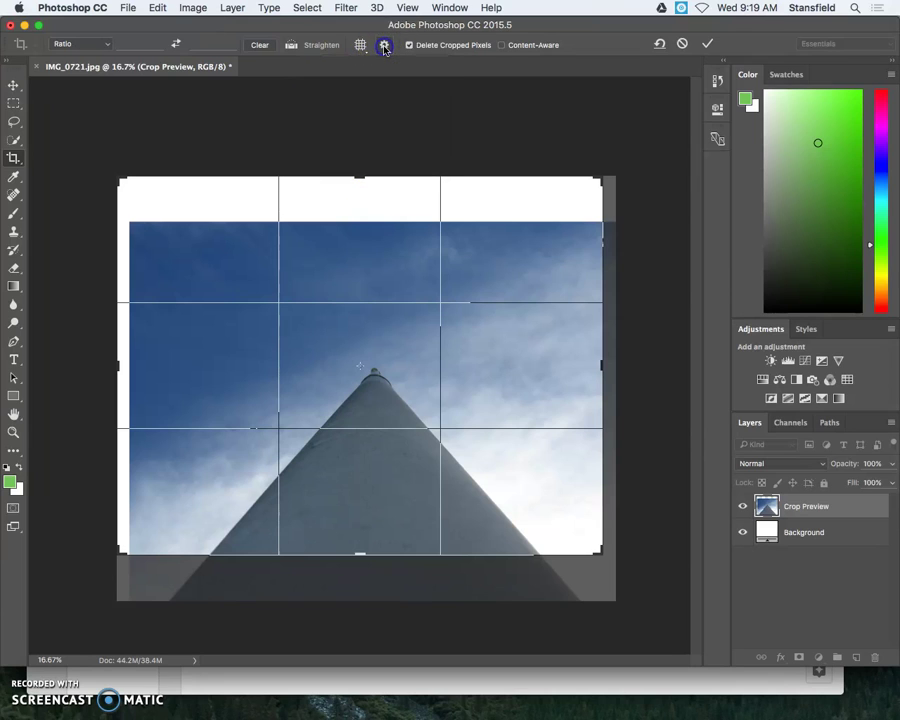
pyautogui.click(361, 45)
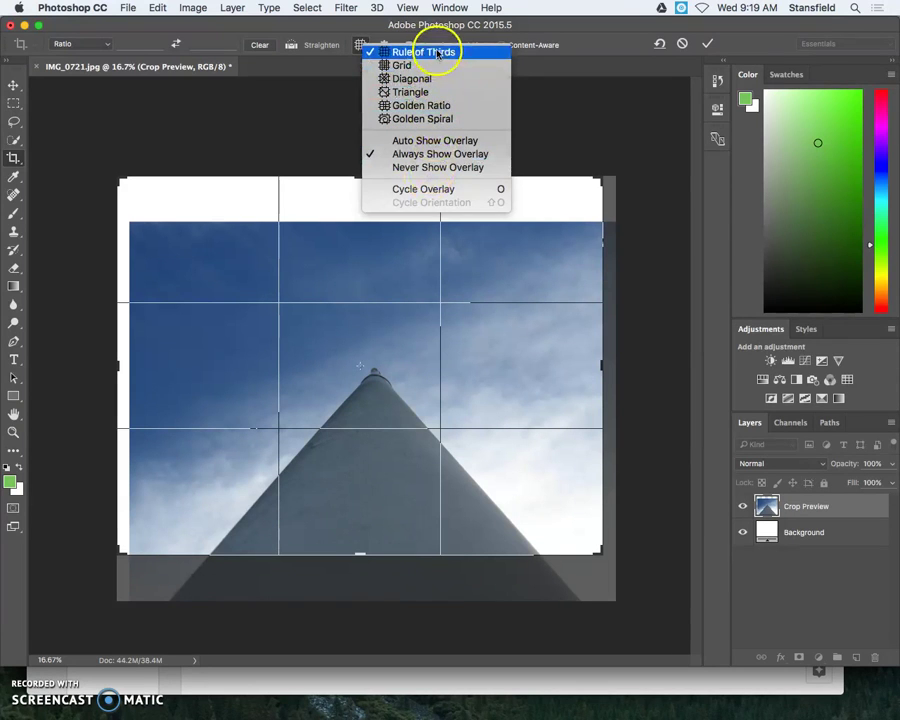
# Step: Select the Rule of Thirds overlay and discard the pending crop
pyautogui.click(424, 259)
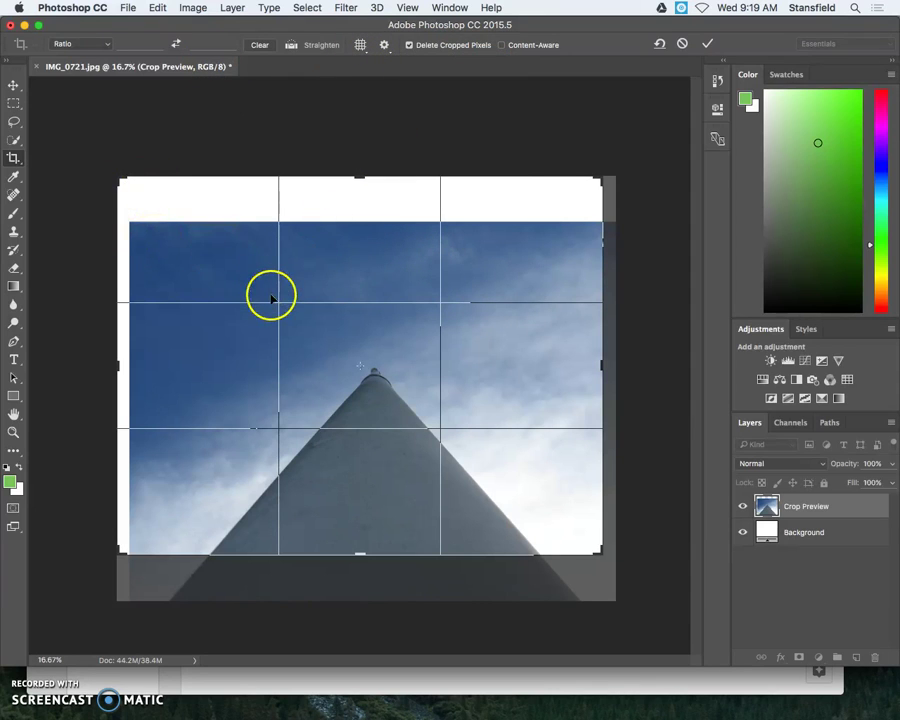
pyautogui.press('Return')
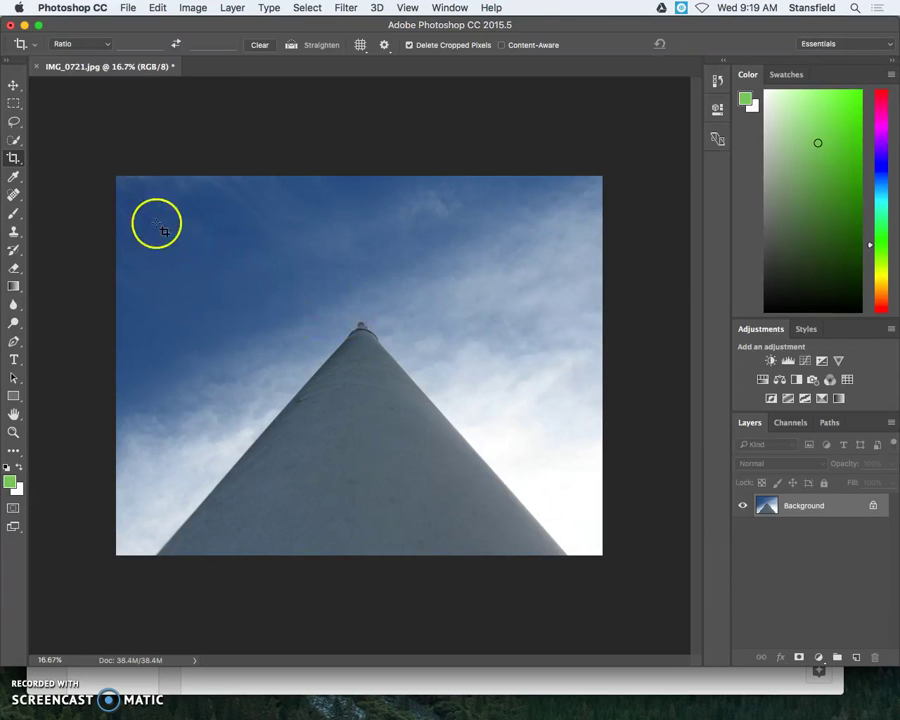
# Step: Frame a narrower crop with the tower tip on the upper-left thirds point
pyautogui.moveTo(120, 174); pyautogui.dragTo(631, 559)
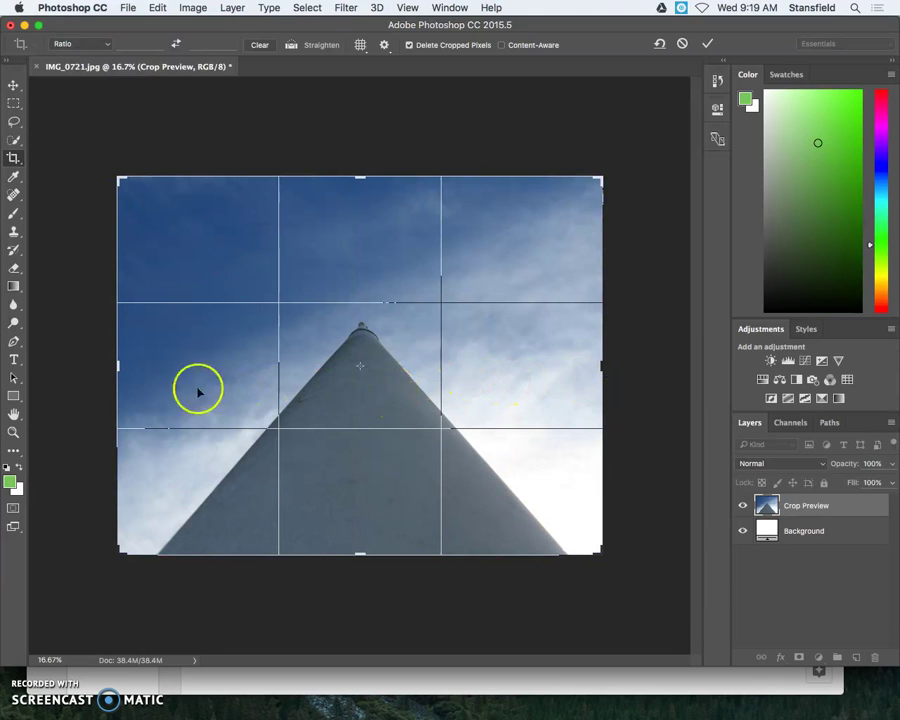
pyautogui.moveTo(358, 179); pyautogui.dragTo(360, 194)
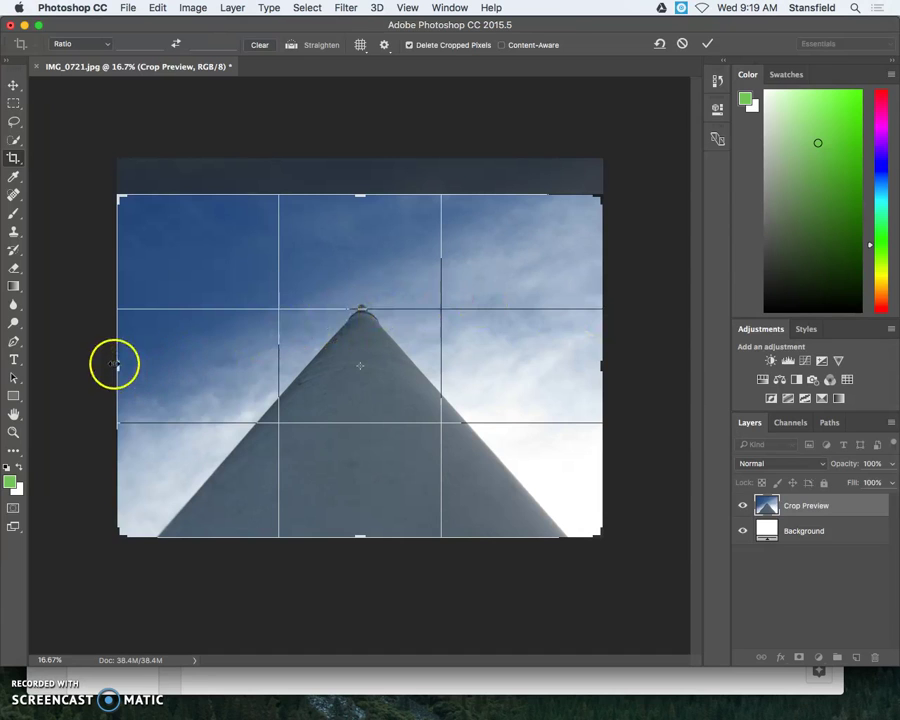
pyautogui.moveTo(114, 365); pyautogui.dragTo(178, 363)
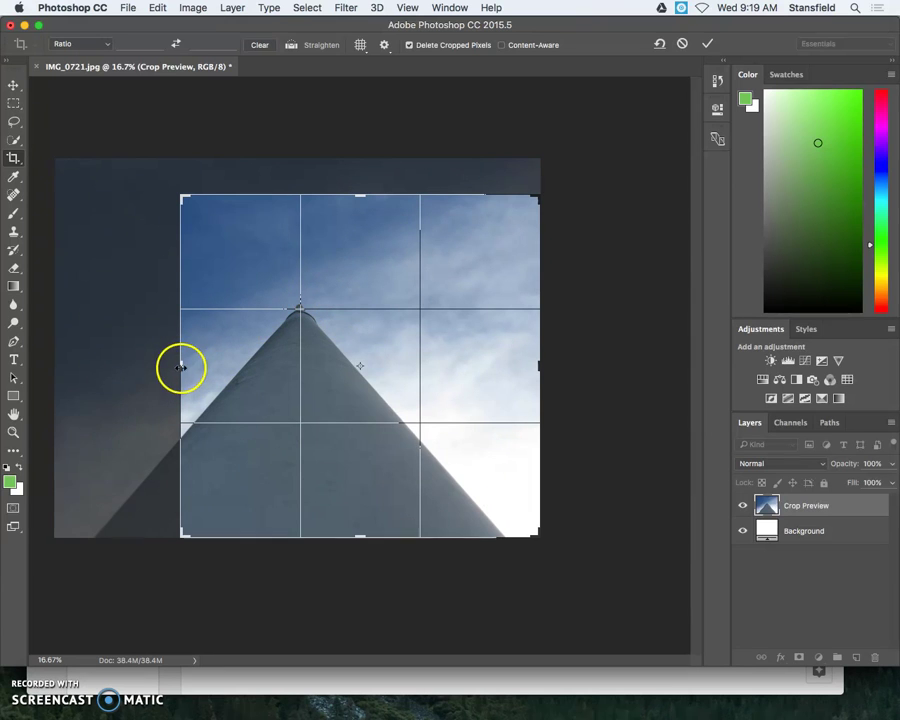
pyautogui.moveTo(181, 366); pyautogui.dragTo(119, 372)
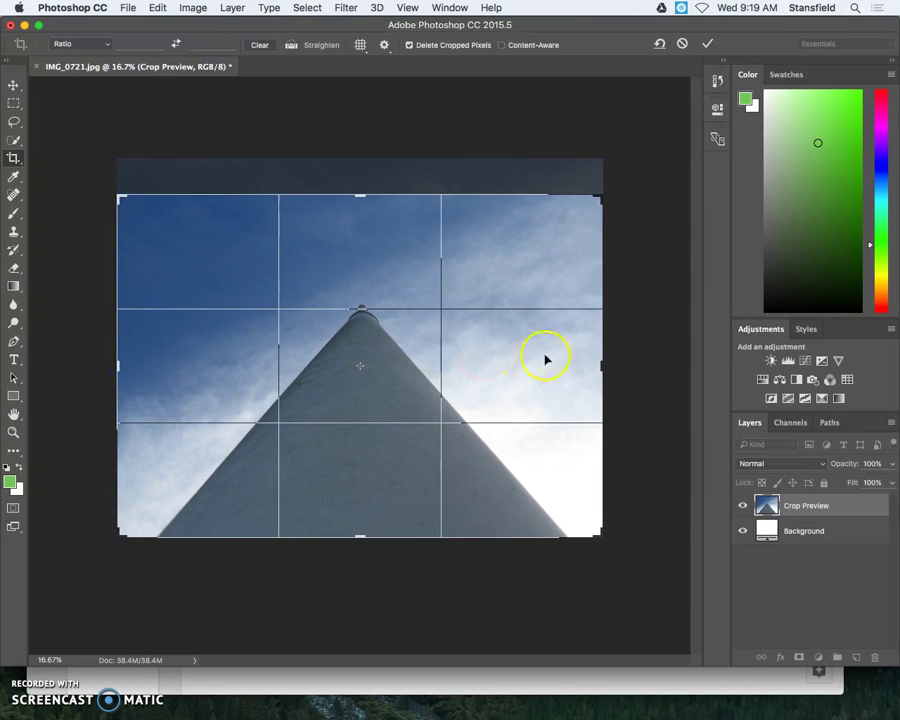
pyautogui.moveTo(600, 365)
pyautogui.mouseDown()
pyautogui.moveTo(540, 372)
pyautogui.moveTo(600, 365)
pyautogui.mouseUp()
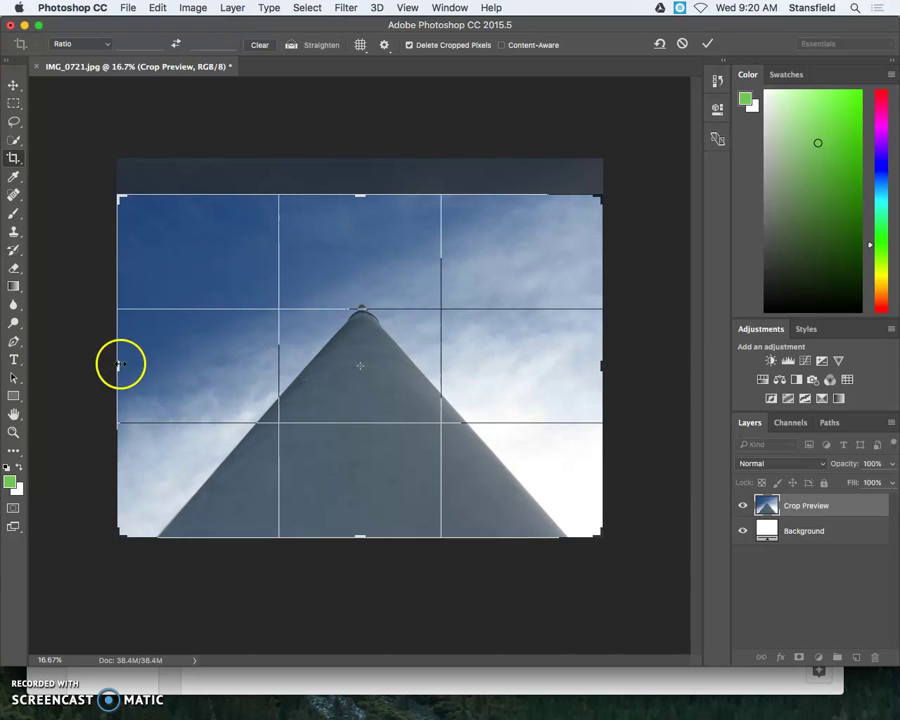
pyautogui.moveTo(594, 365); pyautogui.dragTo(538, 371)
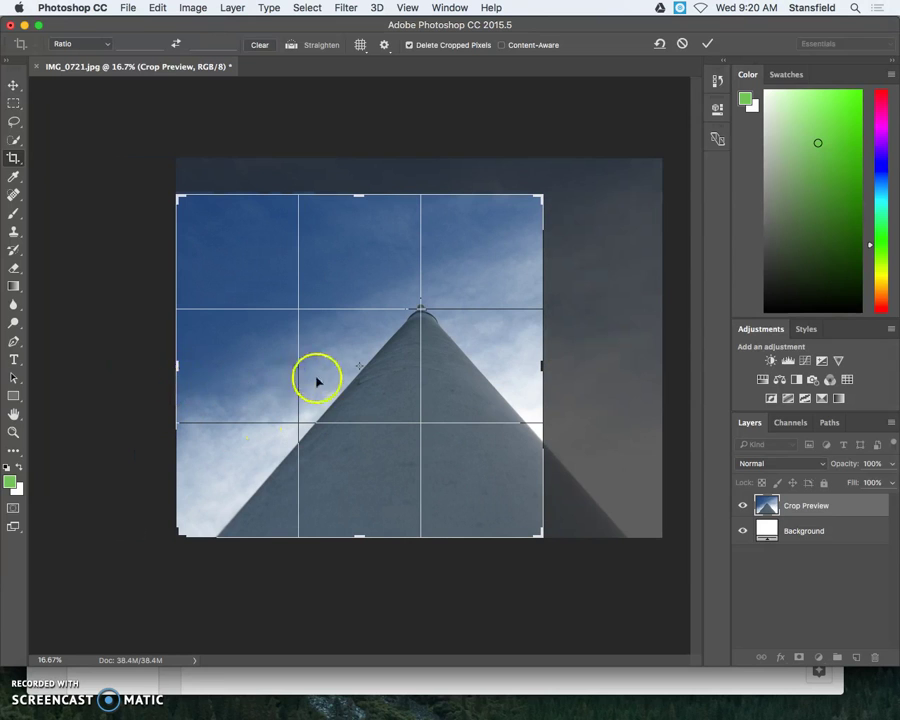
pyautogui.moveTo(316, 377); pyautogui.dragTo(204, 380)
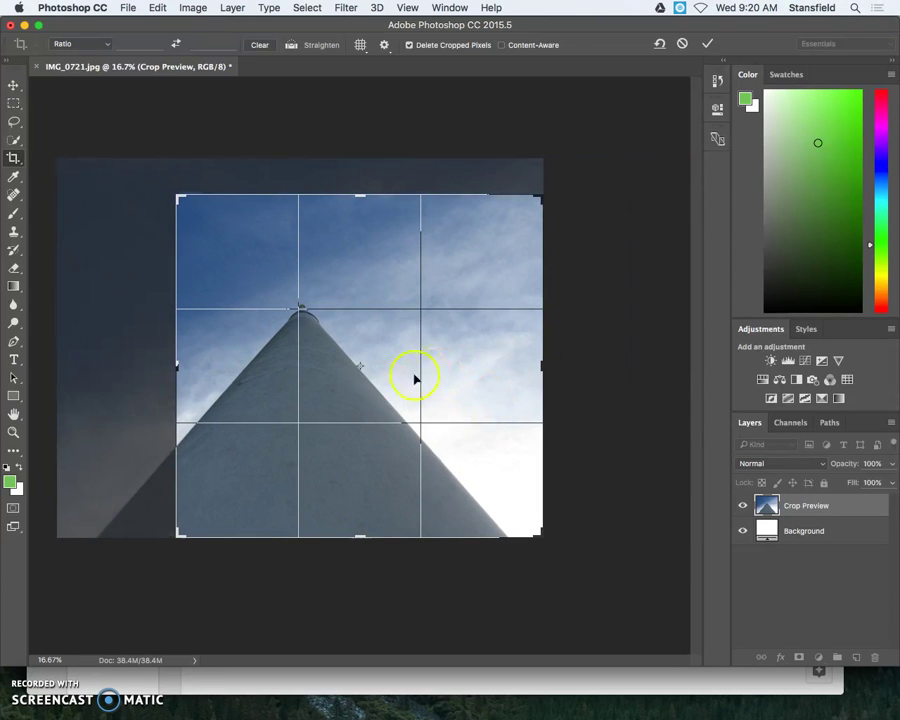
pyautogui.moveTo(360, 393); pyautogui.dragTo(508, 382)
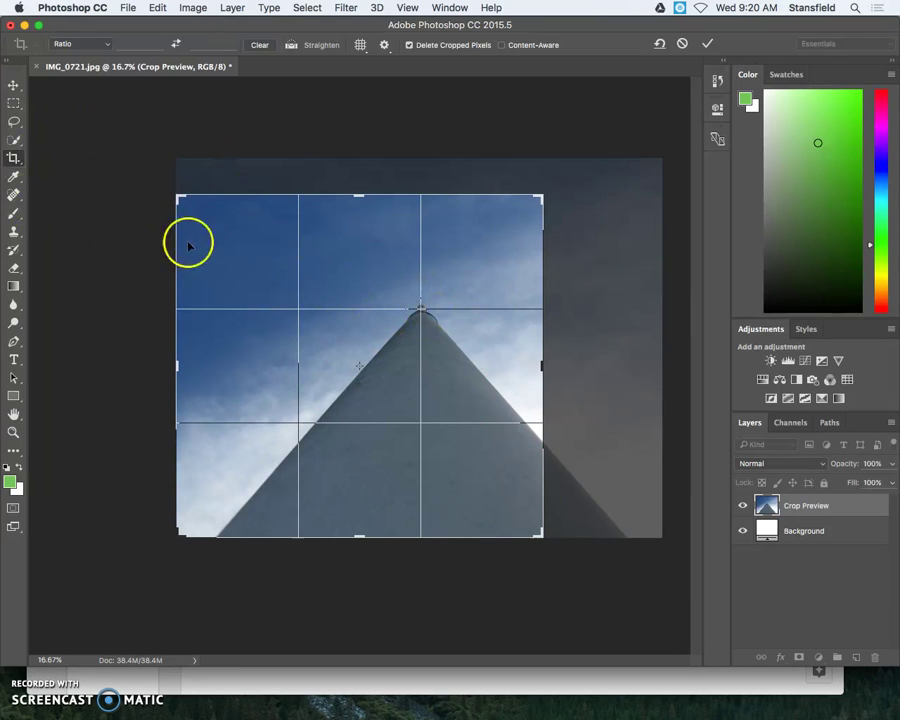
# Step: Apply the trial crop, then undo, redo and undo it to restore the full photo
pyautogui.click(707, 44)
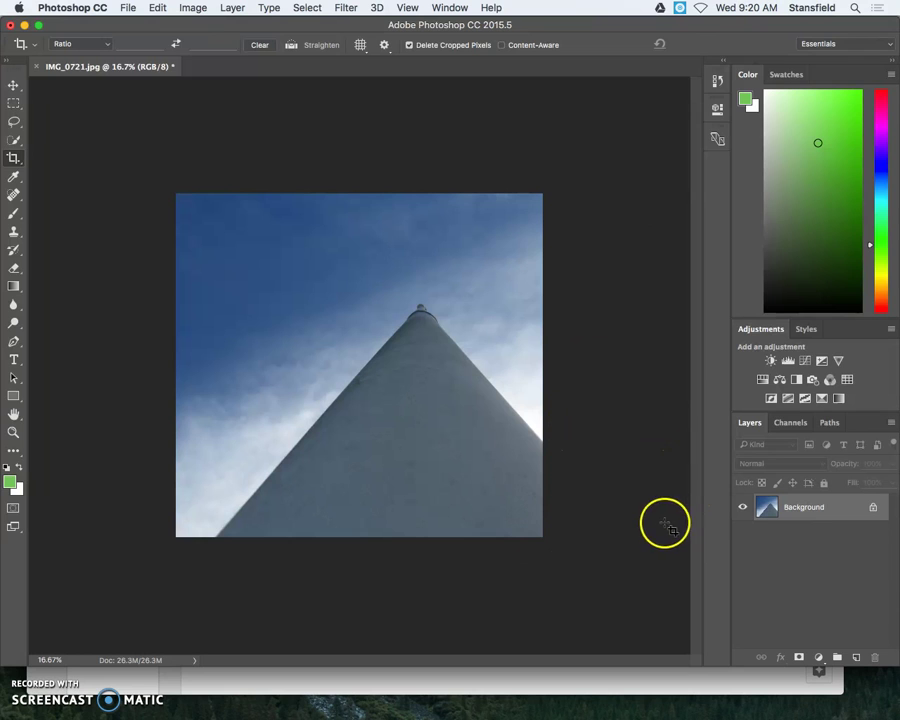
pyautogui.press('super+z')
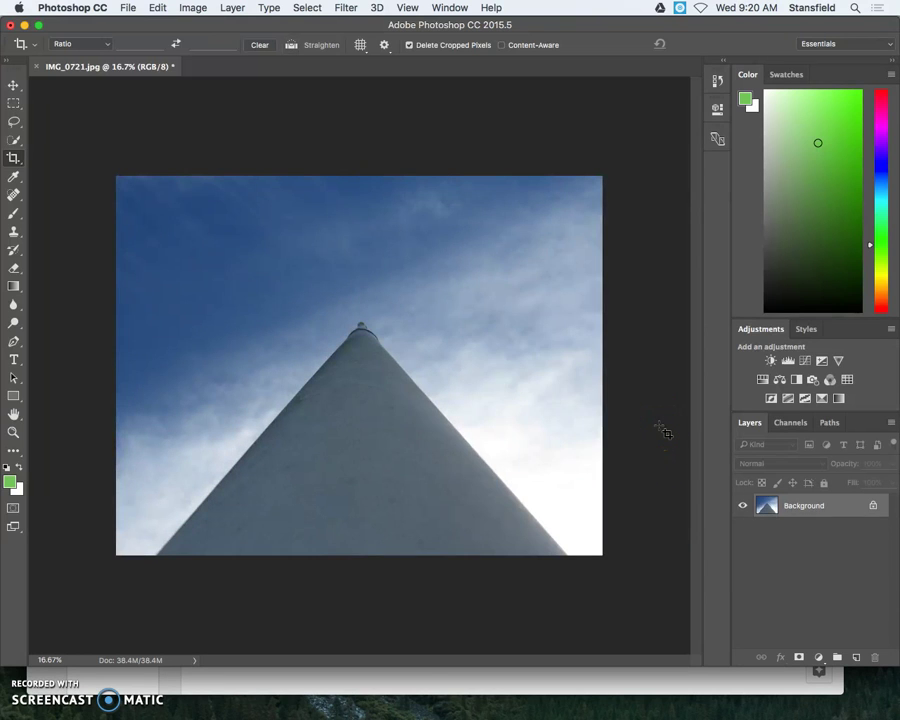
pyautogui.press('super+z')
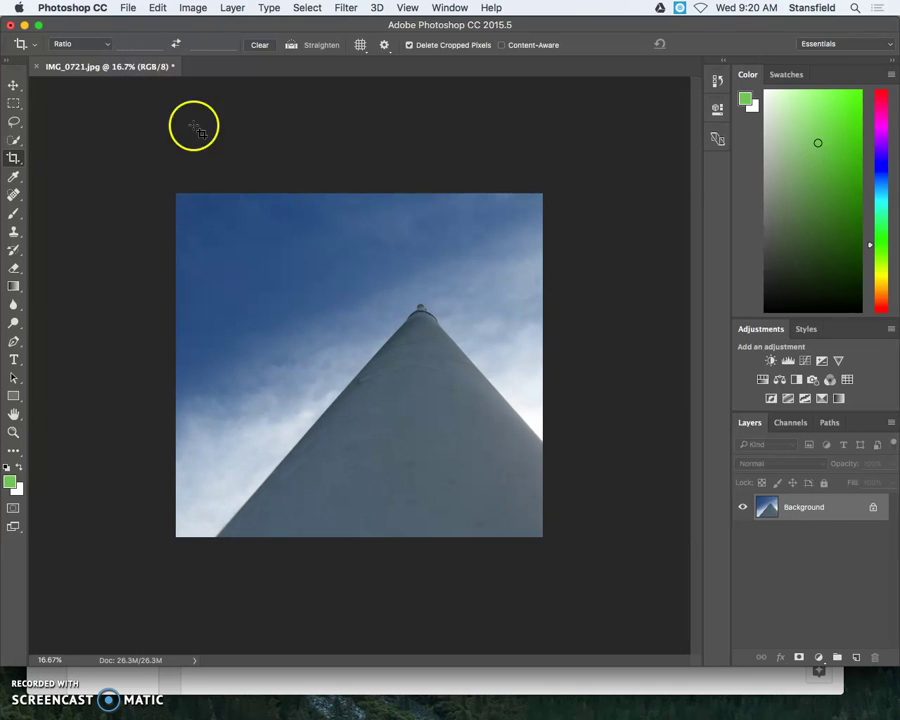
pyautogui.press('super+z')
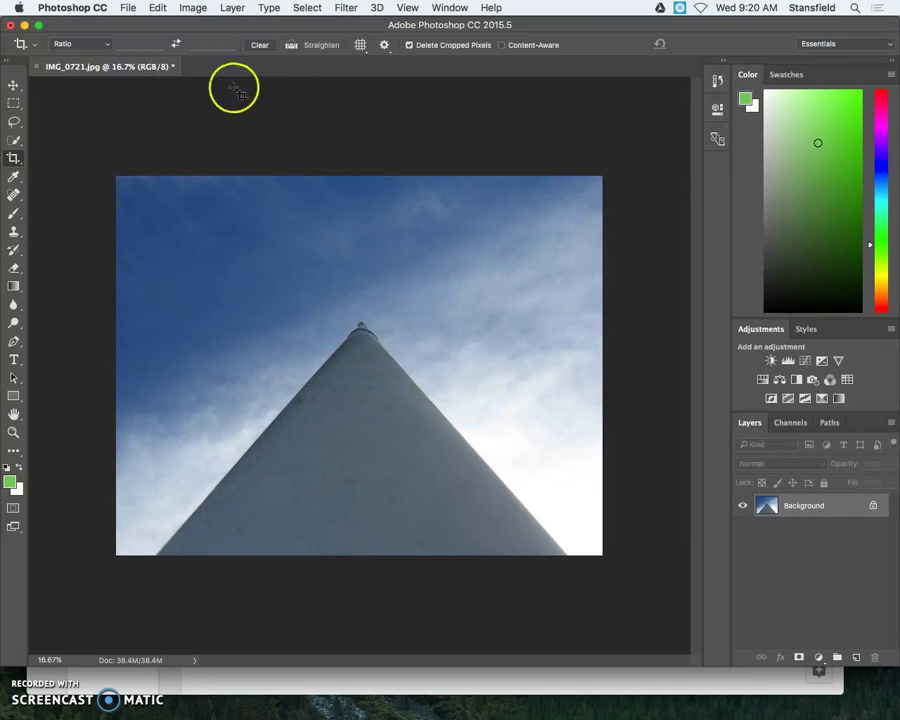
# Step: Crop to a 1:1 square, shrinking it and placing the tower tip on the upper-right thirds point
pyautogui.click(87, 50)
pyautogui.click(96, 82)
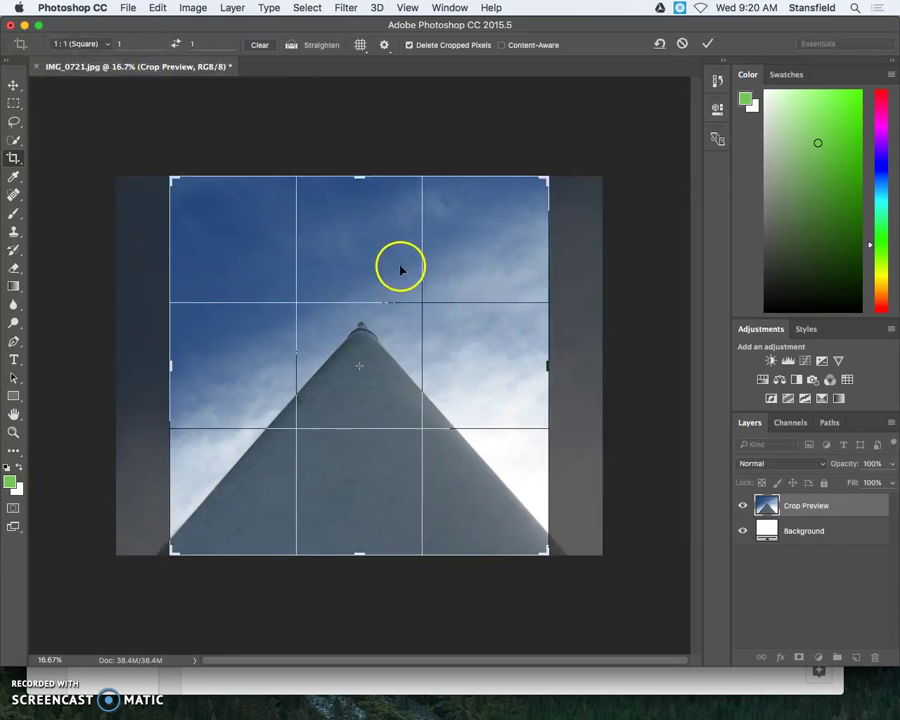
pyautogui.moveTo(548, 181); pyautogui.dragTo(531, 199)
pyautogui.moveTo(476, 353); pyautogui.dragTo(514, 354)
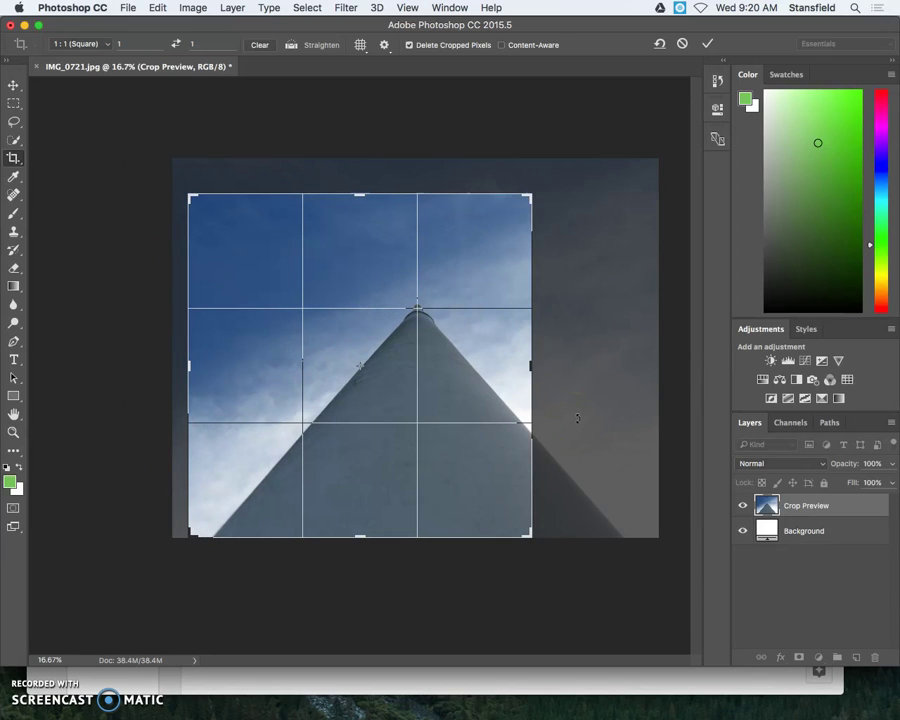
pyautogui.press('Return')
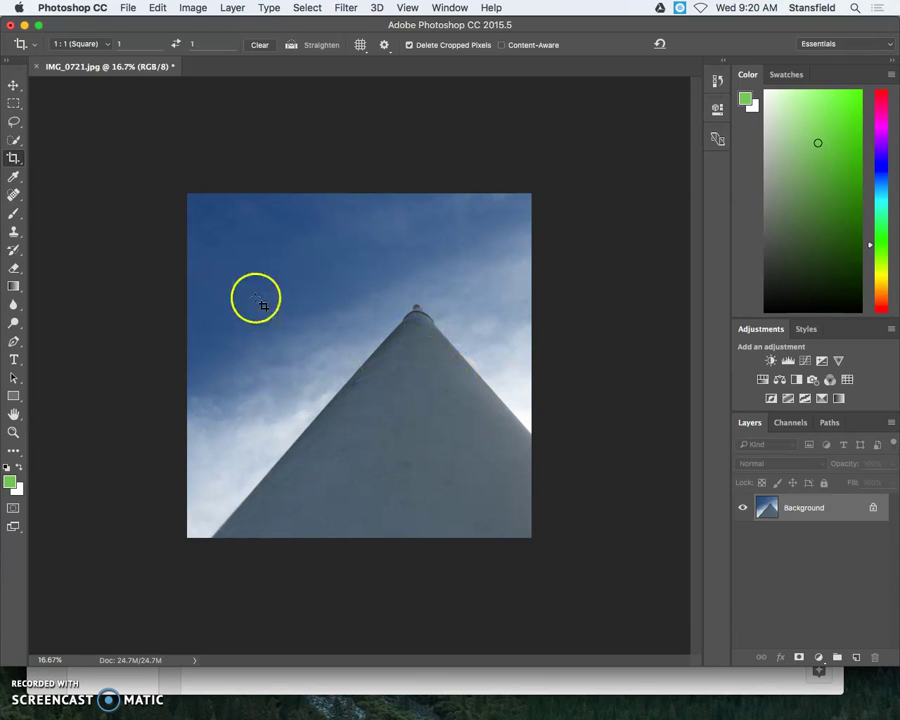
pyautogui.moveTo(188, 196); pyautogui.dragTo(634, 603)
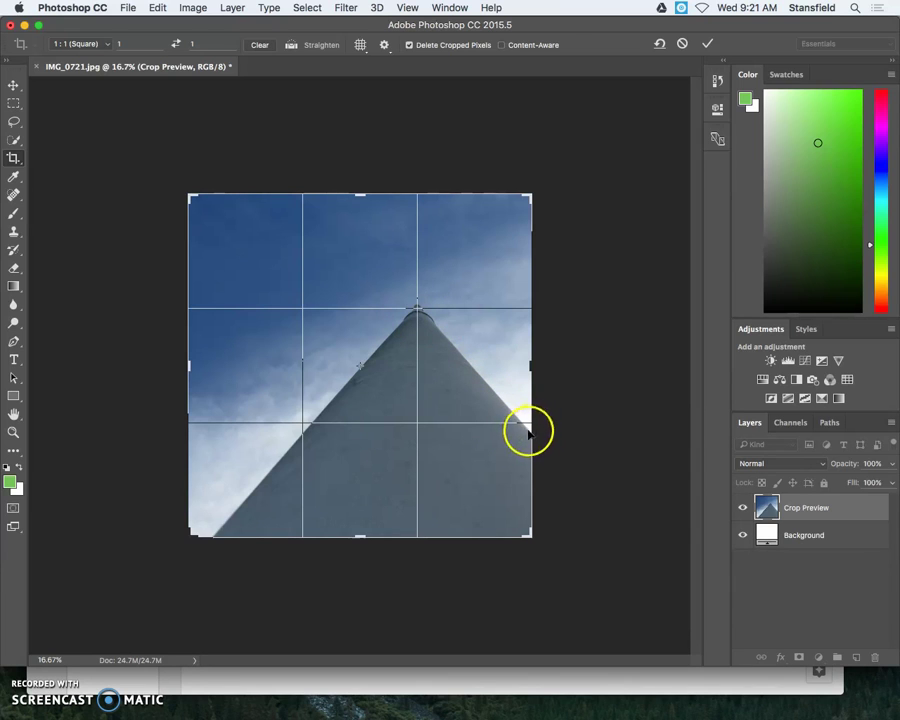
pyautogui.press('Return')
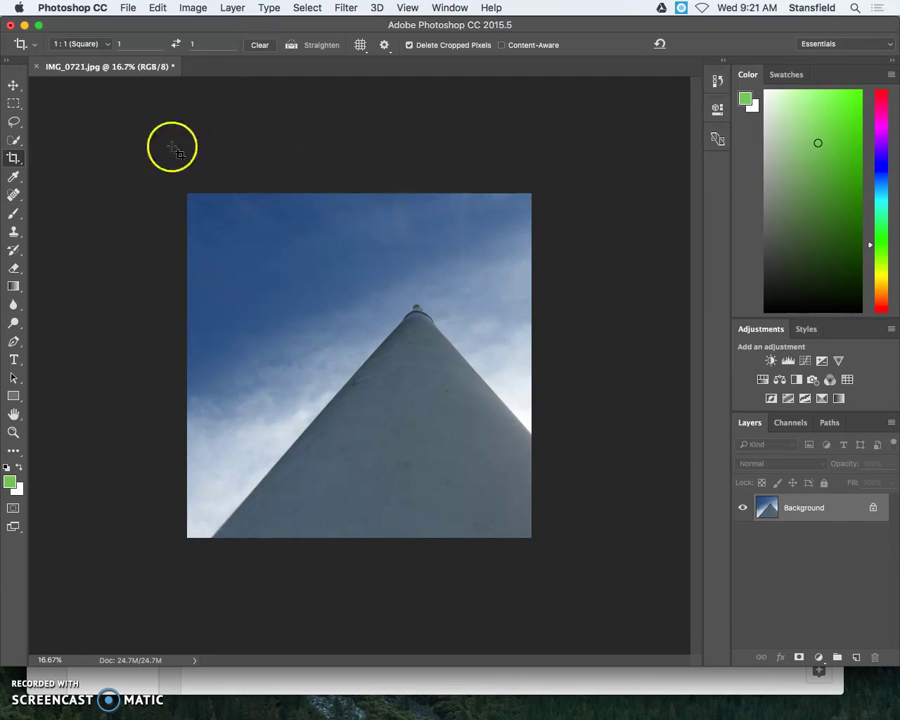
# Step: Enable Classic Mode with the Rule of Thirds overlay and drop the 1:1 Square ratio
pyautogui.click(383, 44)
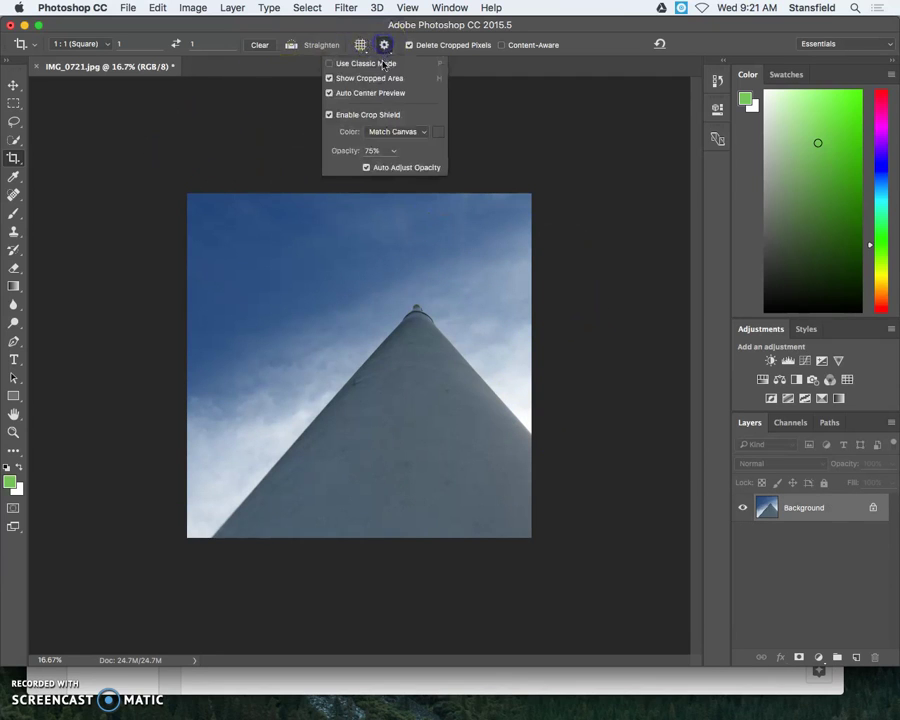
pyautogui.click(329, 64)
pyautogui.click(384, 44)
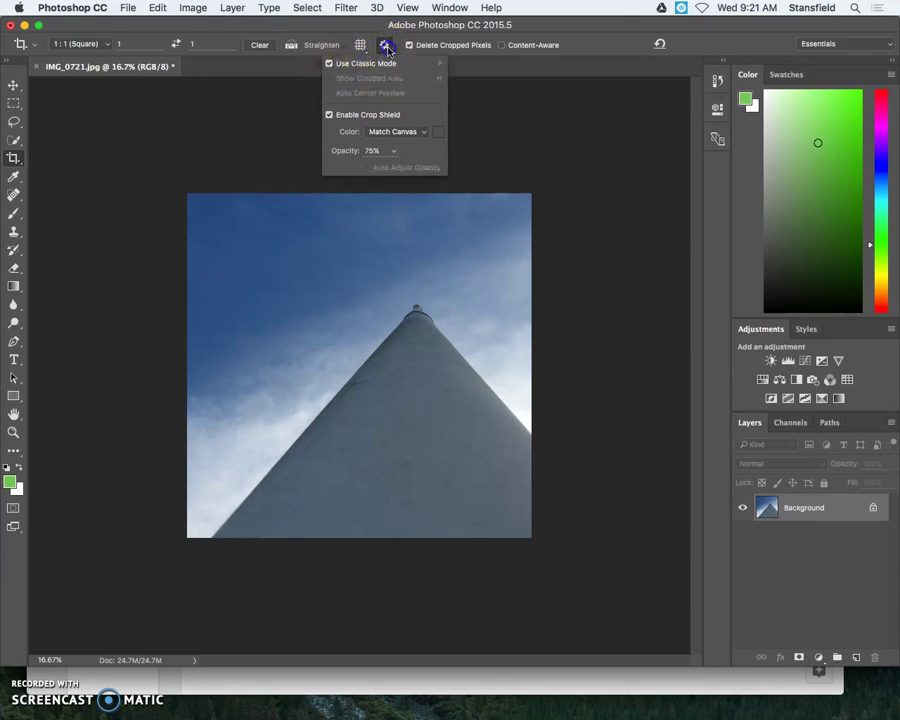
pyautogui.click(359, 44)
pyautogui.click(375, 48)
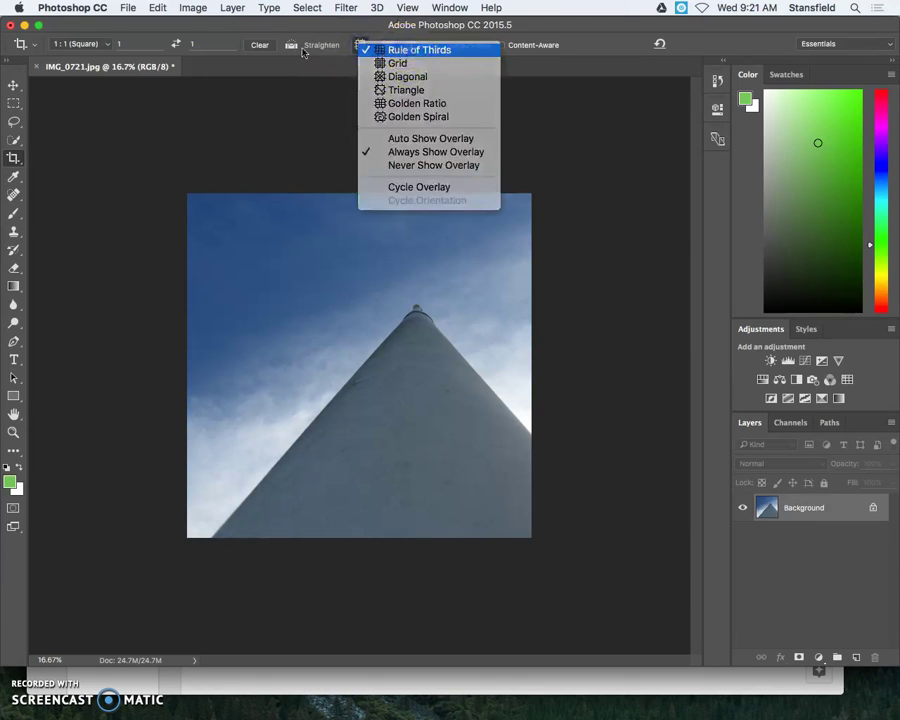
pyautogui.click(80, 44)
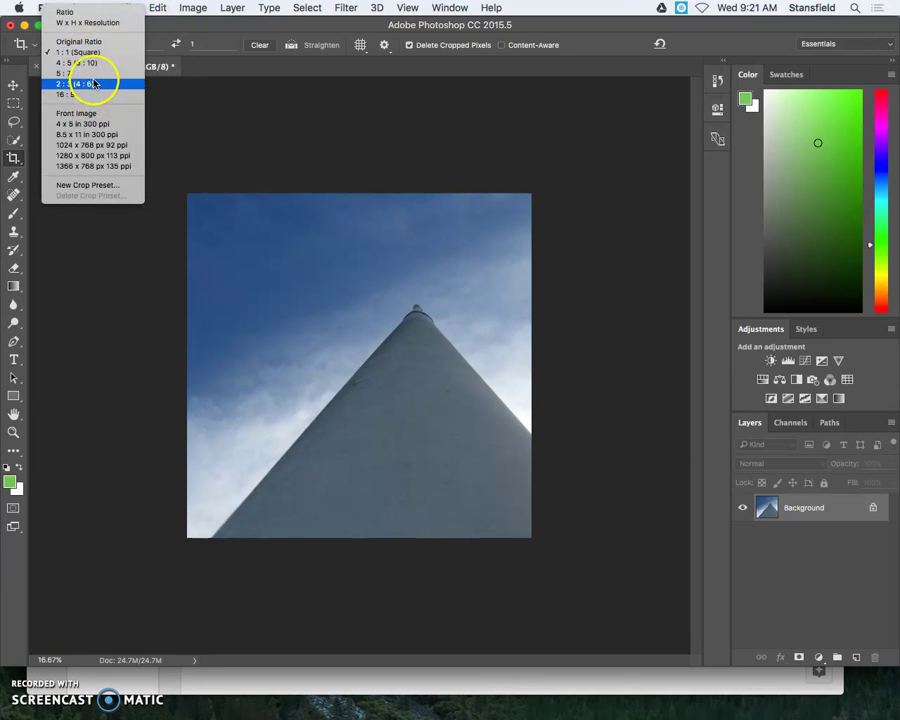
pyautogui.click(62, 13)
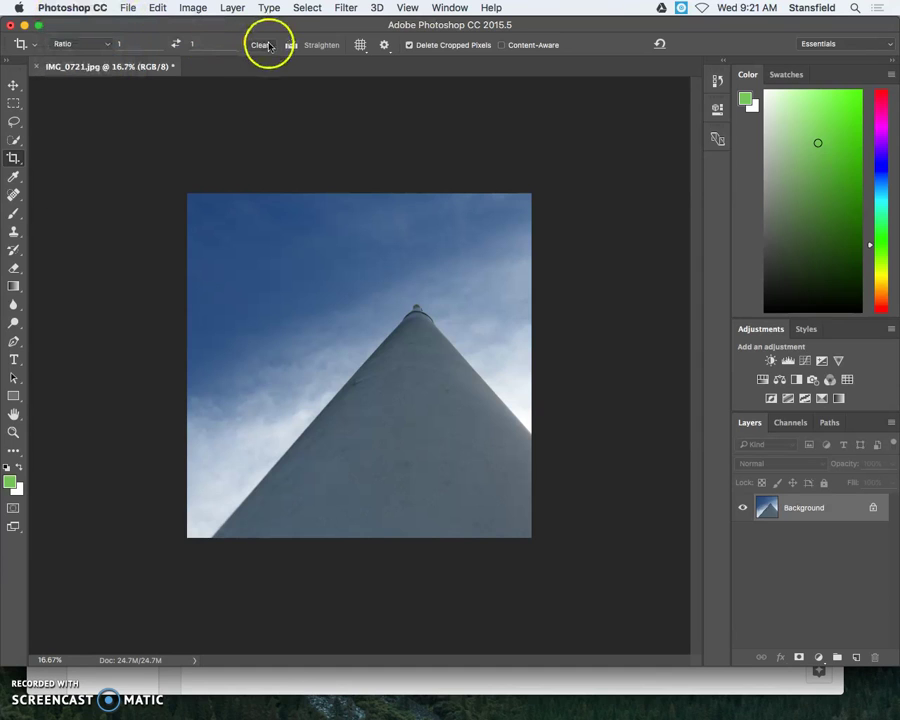